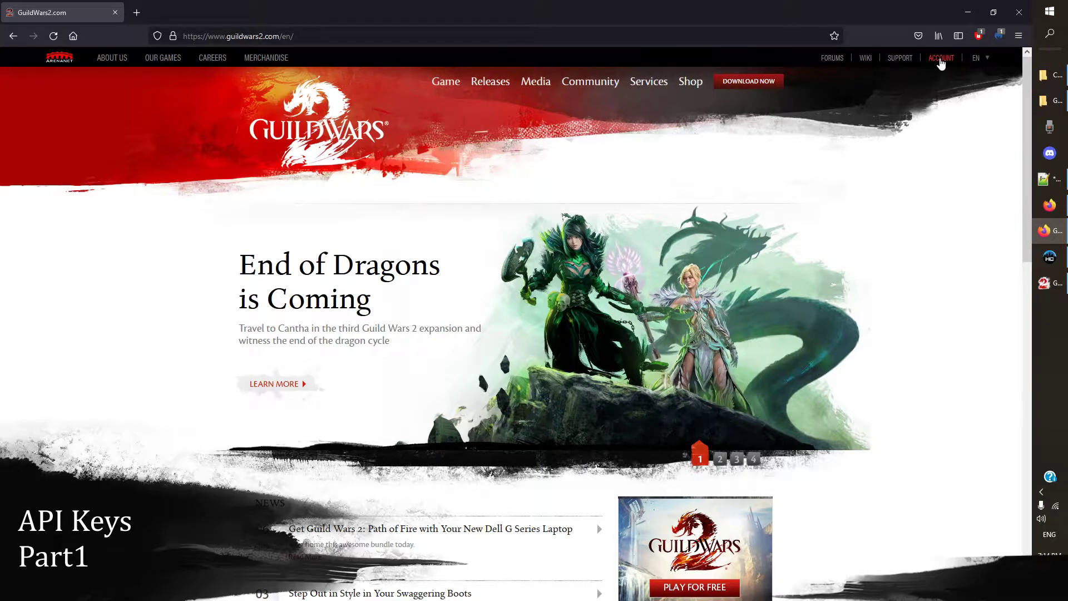
- Sign in to the ArenaNet account and start a new API key from the Applications page
{"action": "left_click", "coordinate": [940, 59]}
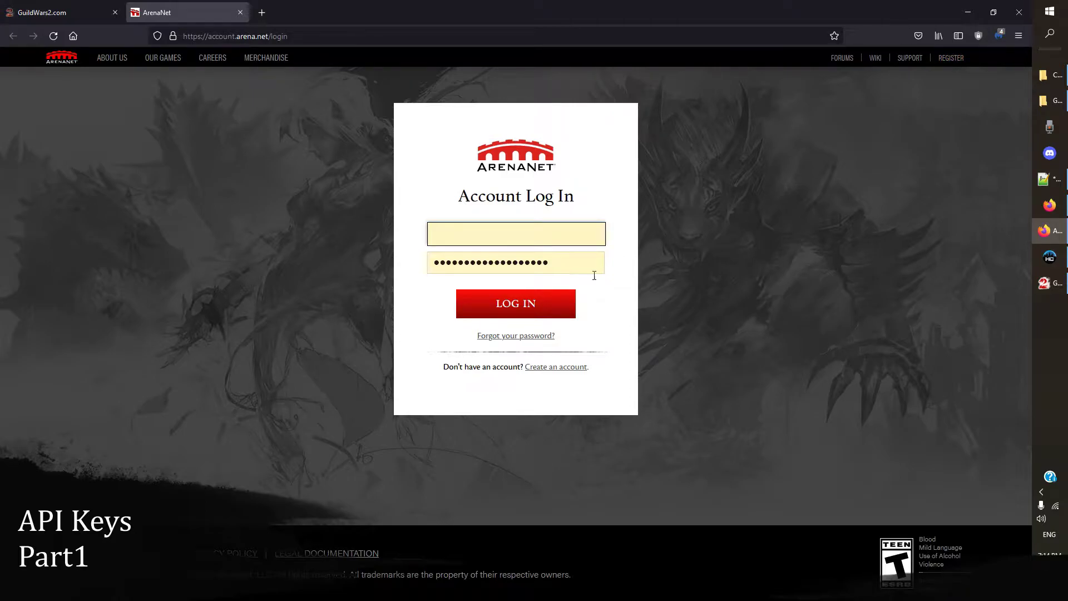
{"action": "left_click", "coordinate": [516, 309]}
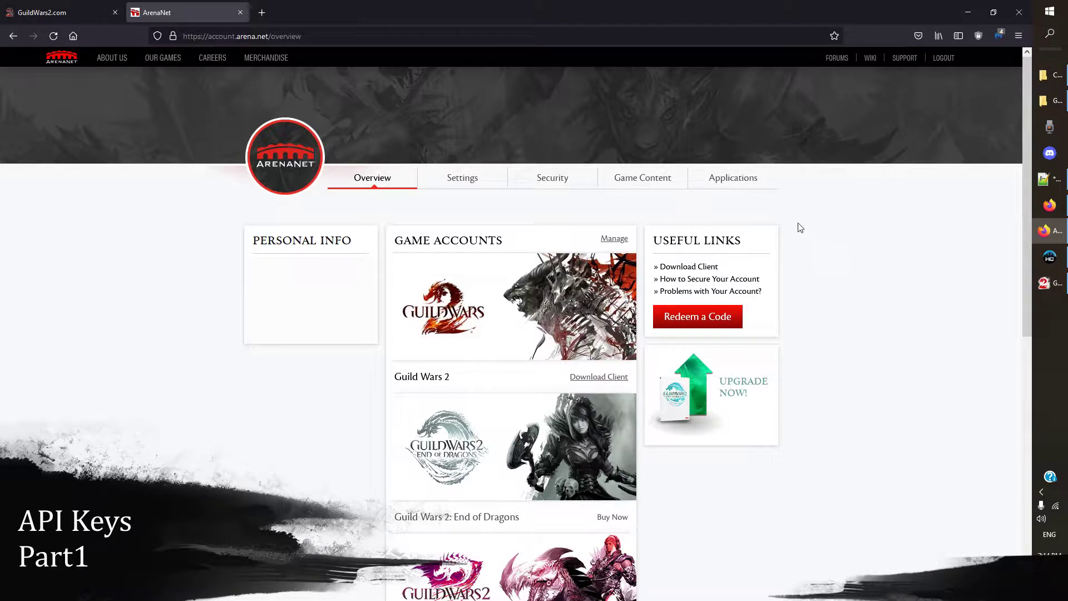
{"action": "left_click", "coordinate": [738, 186]}
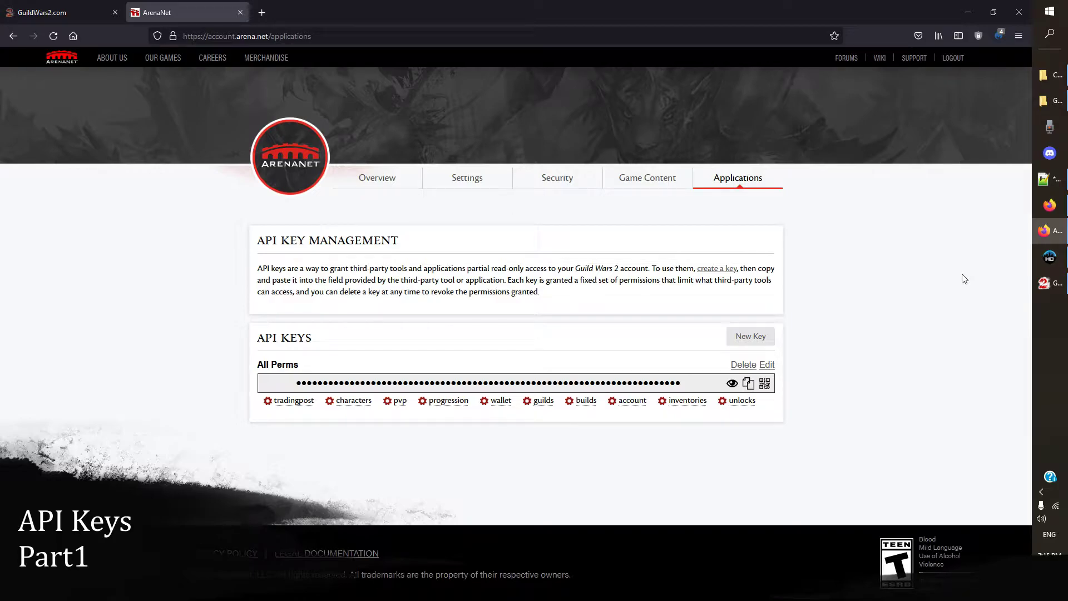
{"action": "left_click", "coordinate": [759, 339]}
{"action": "scroll", "coordinate": [825, 319], "scroll_direction": "down", "scroll_amount": 1}
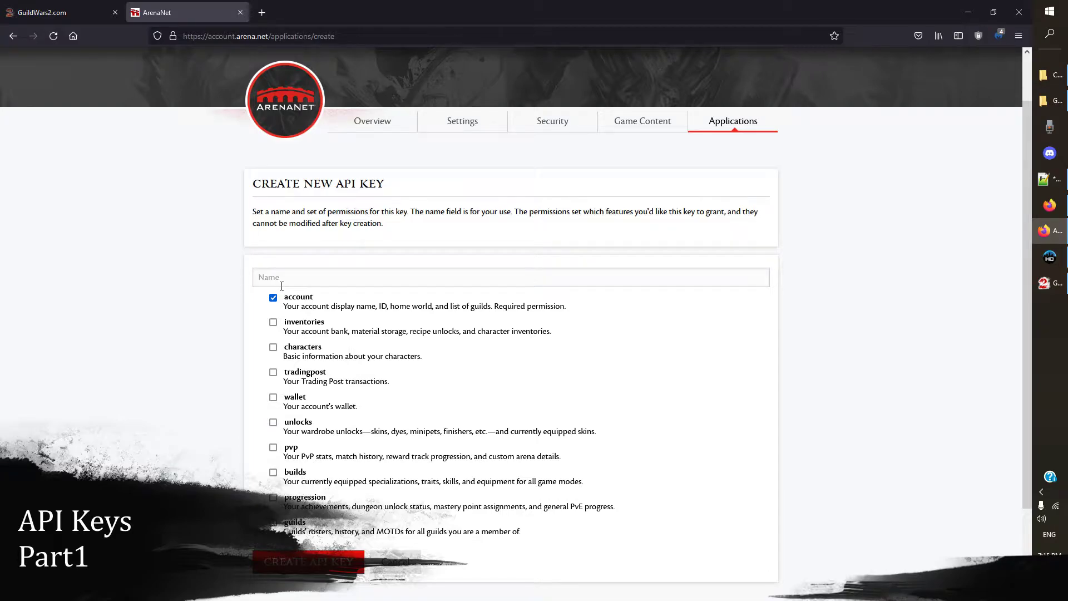
- Grant the inventories, characters, tradingpost, wallet, unlocks, pvp, builds, progression and guilds permissions
{"action": "left_click", "coordinate": [273, 322]}
{"action": "left_click", "coordinate": [273, 347]}
{"action": "left_click", "coordinate": [273, 372]}
{"action": "left_click", "coordinate": [273, 397]}
{"action": "left_click", "coordinate": [273, 423]}
{"action": "left_click", "coordinate": [273, 447]}
{"action": "left_click", "coordinate": [274, 472]}
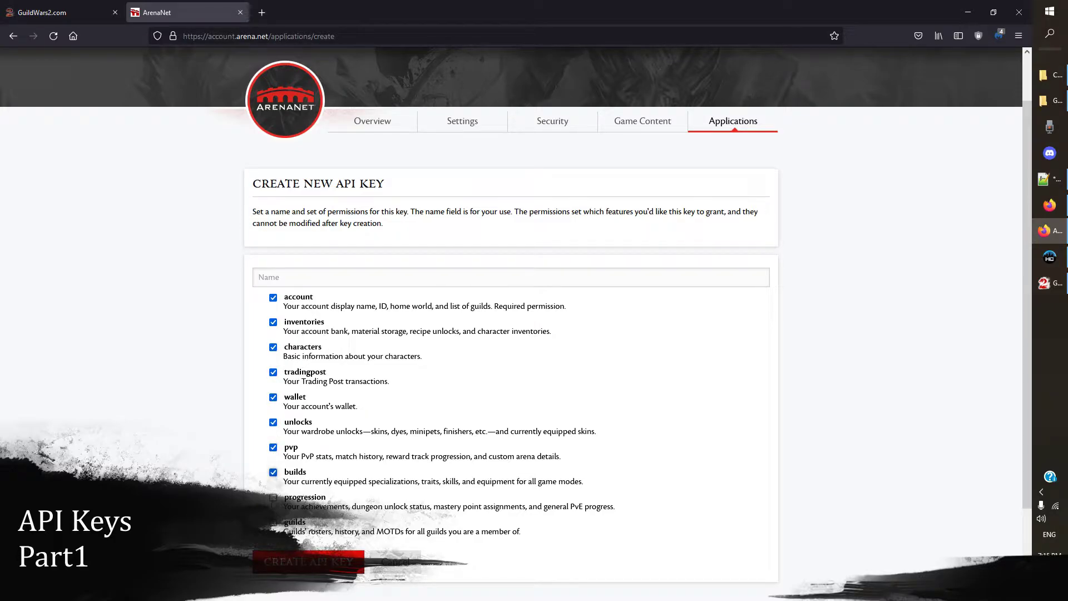
{"action": "left_click", "coordinate": [273, 498]}
{"action": "left_click", "coordinate": [273, 523]}
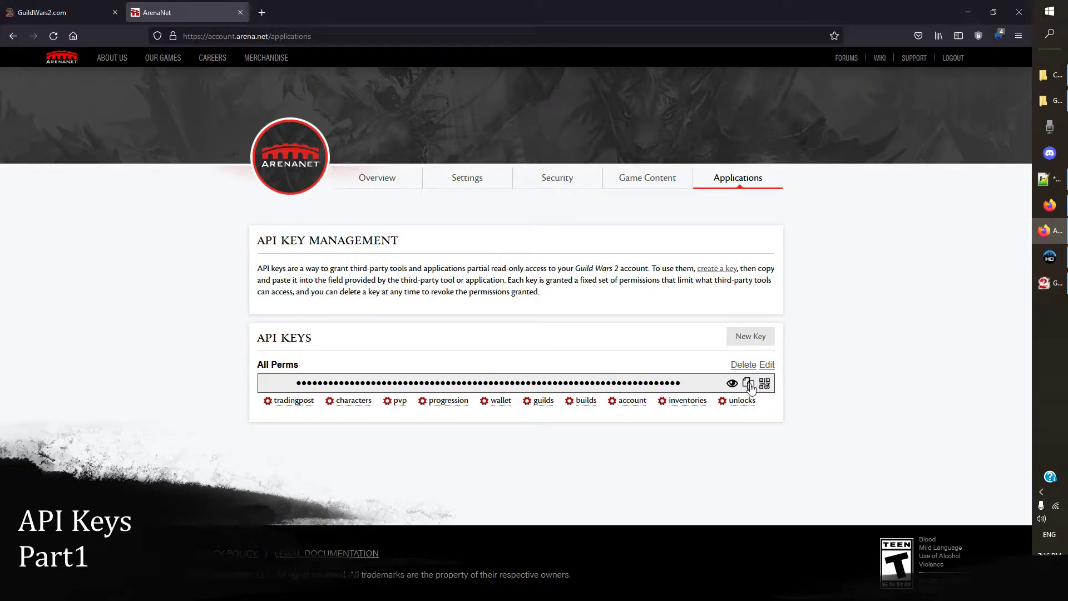
- Copy the All Perms API key to the clipboard
{"action": "left_click", "coordinate": [749, 385]}
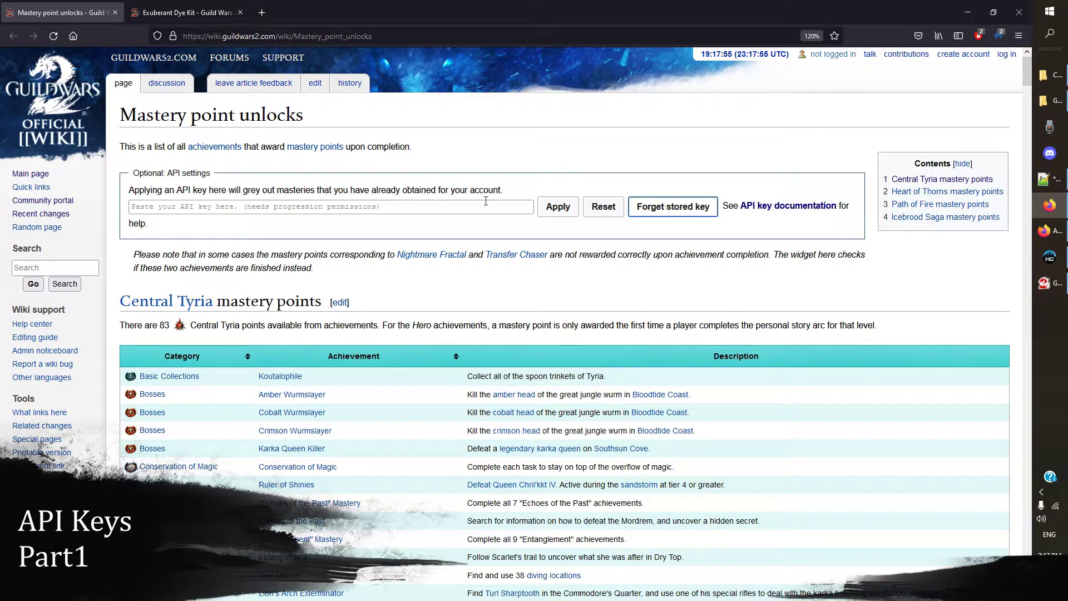
- Paste and apply the API key on the Mastery point unlocks page to grey out obtained masteries
{"action": "left_click", "coordinate": [419, 216]}
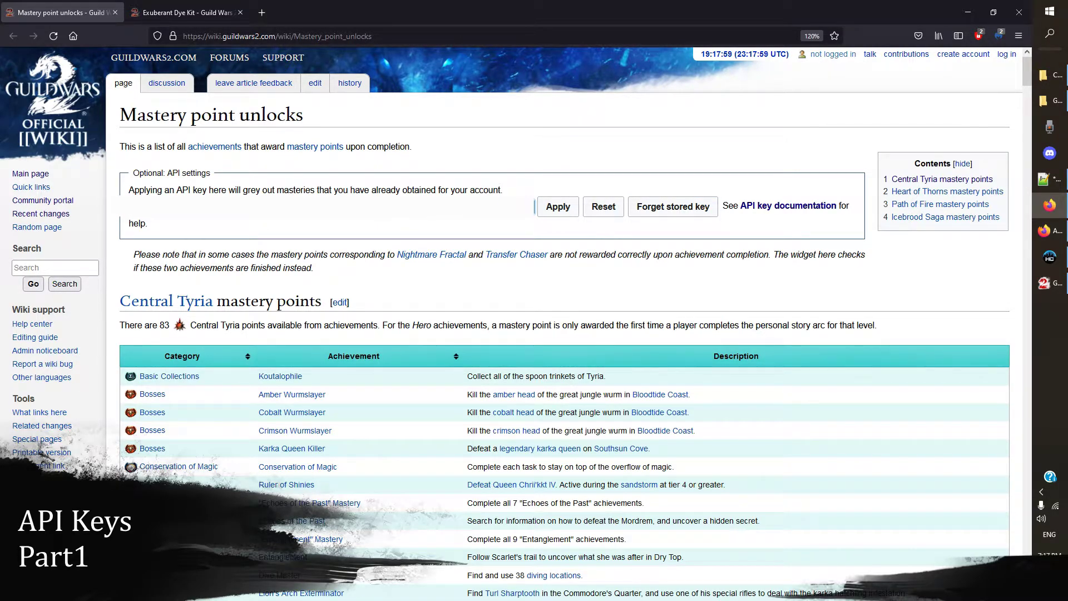
{"action": "left_click", "coordinate": [558, 207]}
{"action": "scroll", "coordinate": [556, 211], "scroll_direction": "down", "scroll_amount": 10}
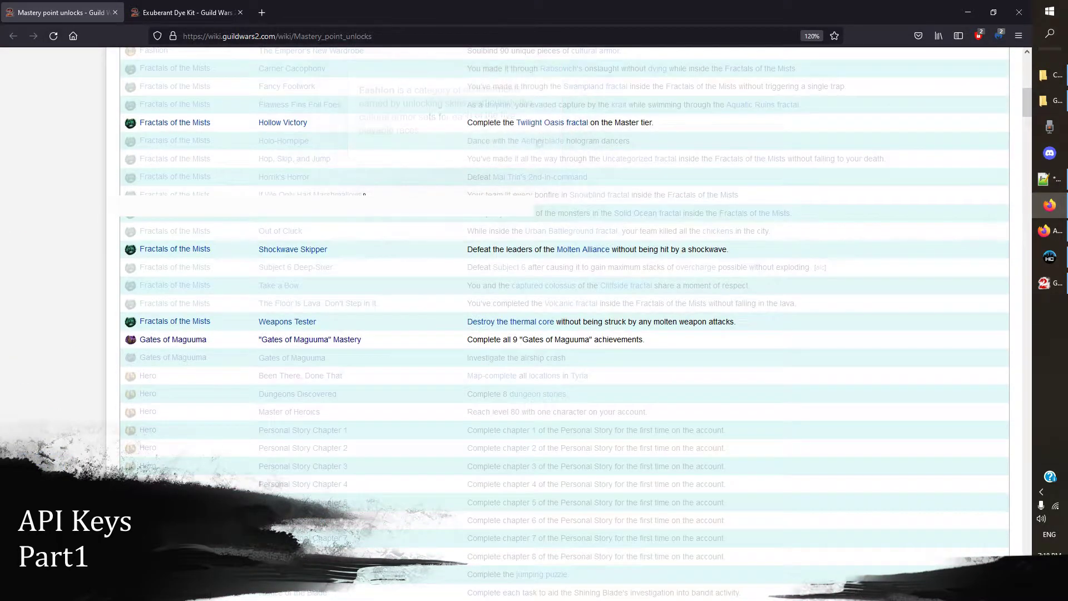
{"action": "scroll", "coordinate": [365, 195], "scroll_direction": "down", "scroll_amount": 7}
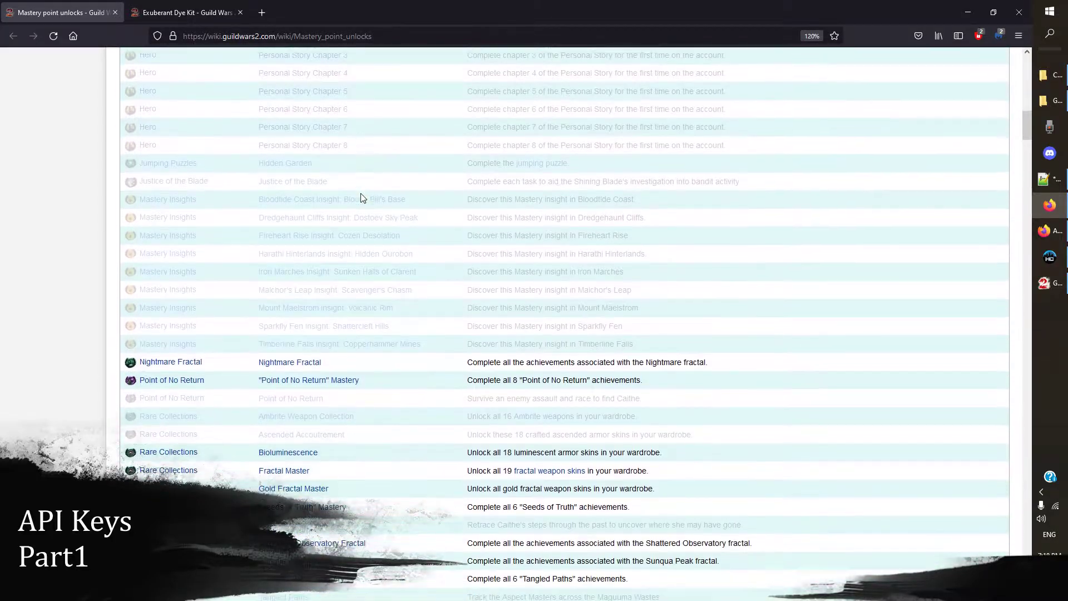
{"action": "scroll", "coordinate": [361, 197], "scroll_direction": "down", "scroll_amount": 4}
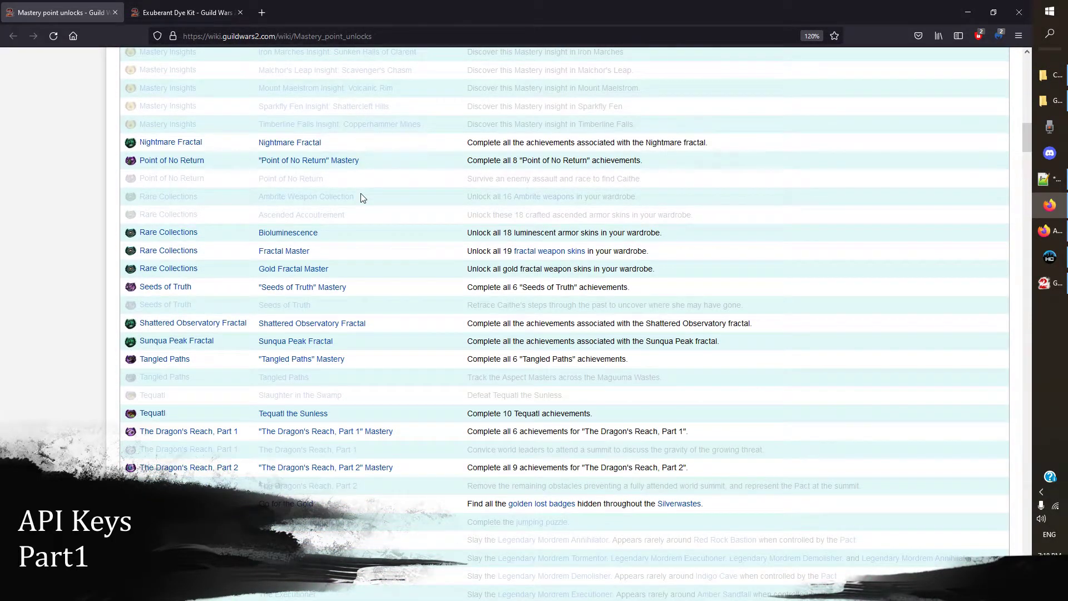
{"action": "scroll", "coordinate": [362, 197], "scroll_direction": "down", "scroll_amount": 3}
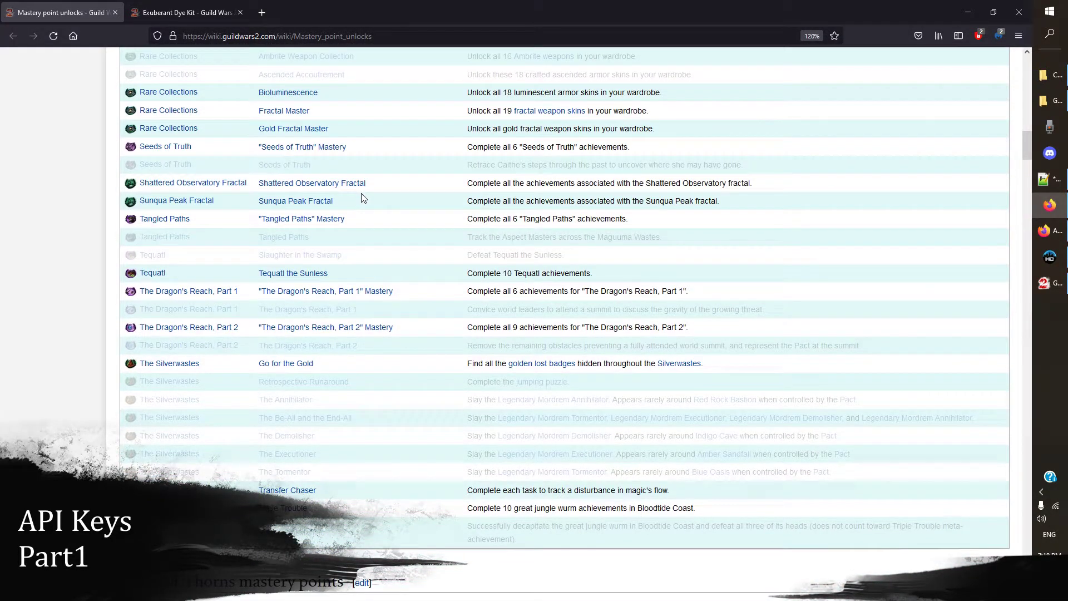
- Open the Amber Wurmslayer event page from the mastery table
{"action": "scroll", "coordinate": [362, 197], "scroll_direction": "up", "scroll_amount": 12}
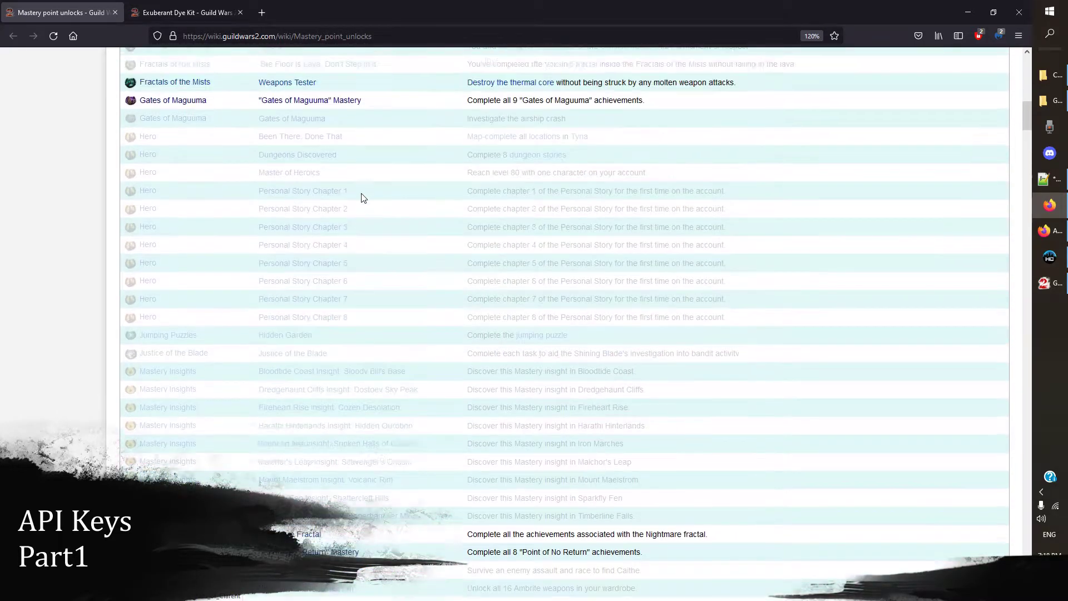
{"action": "scroll", "coordinate": [365, 198], "scroll_direction": "up", "scroll_amount": 5}
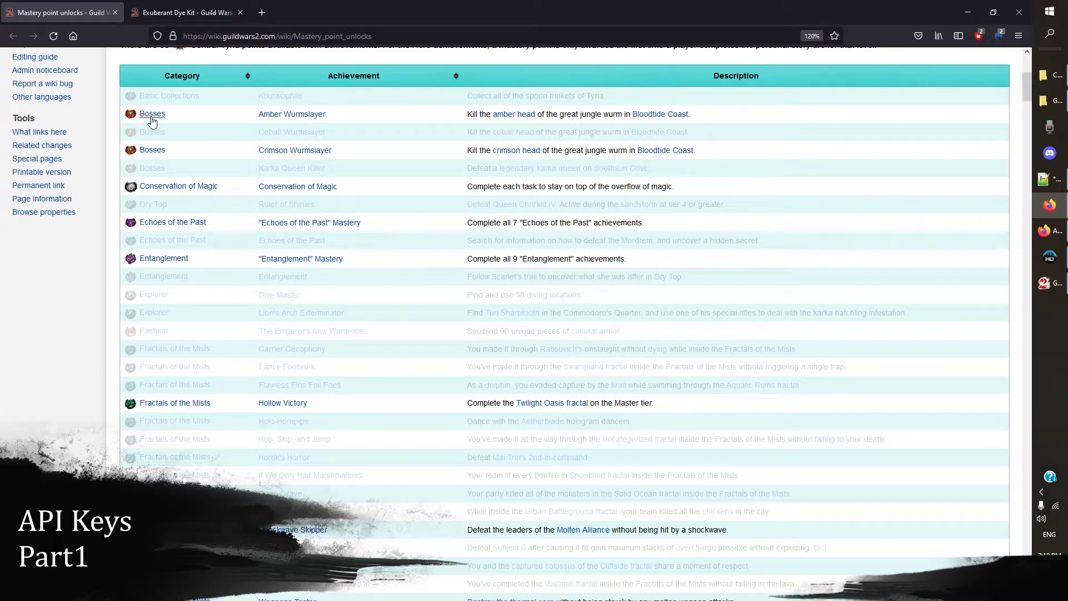
{"action": "mouse_move", "coordinate": [152, 120]}
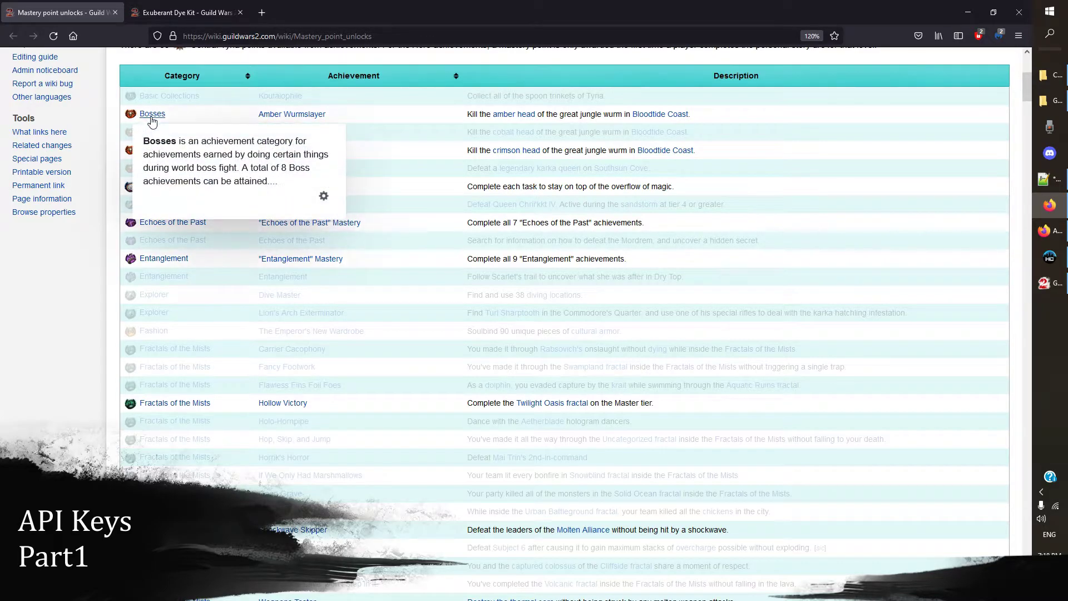
{"action": "left_click", "coordinate": [302, 118]}
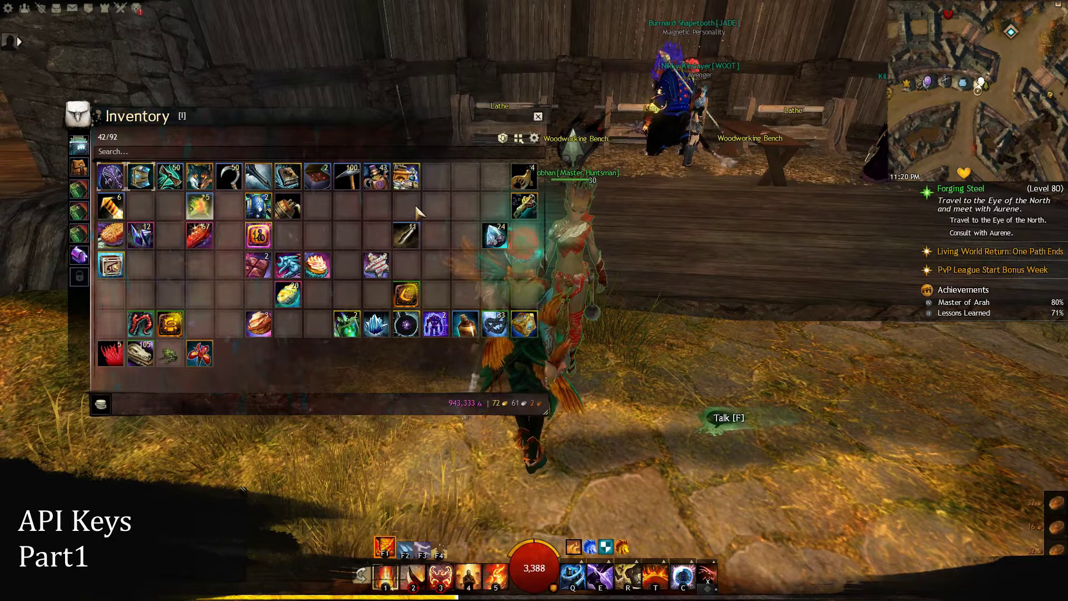
- Use the Exuberant Dye Kit from the inventory to list its dye choices, then switch to its wiki page
{"action": "mouse_move", "coordinate": [410, 189]}
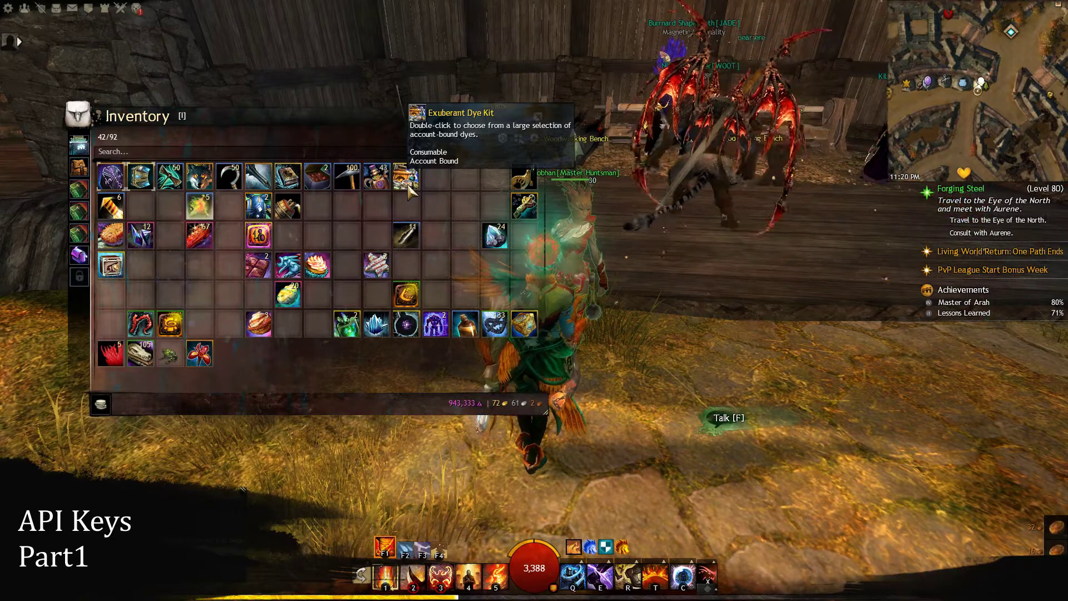
{"action": "right_click", "coordinate": [410, 189]}
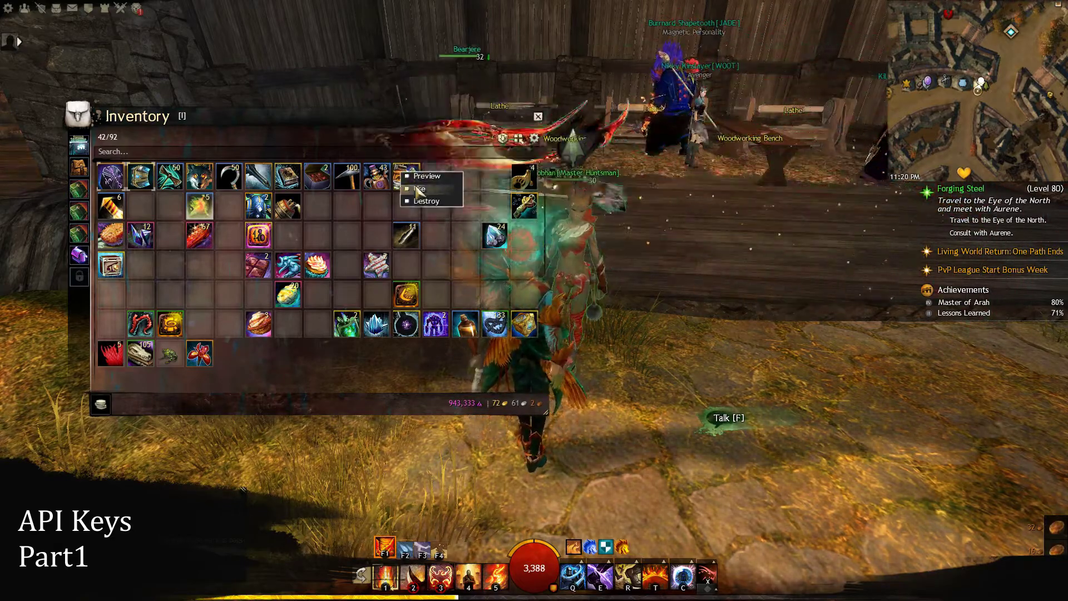
{"action": "left_click", "coordinate": [419, 188]}
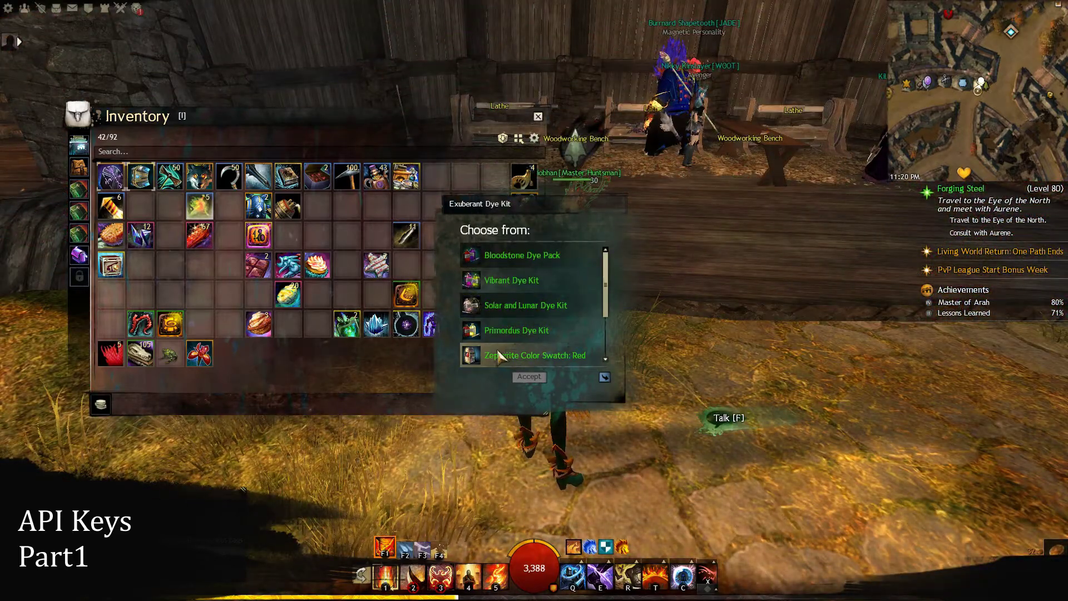
{"action": "scroll", "coordinate": [548, 321], "scroll_direction": "down", "scroll_amount": 2}
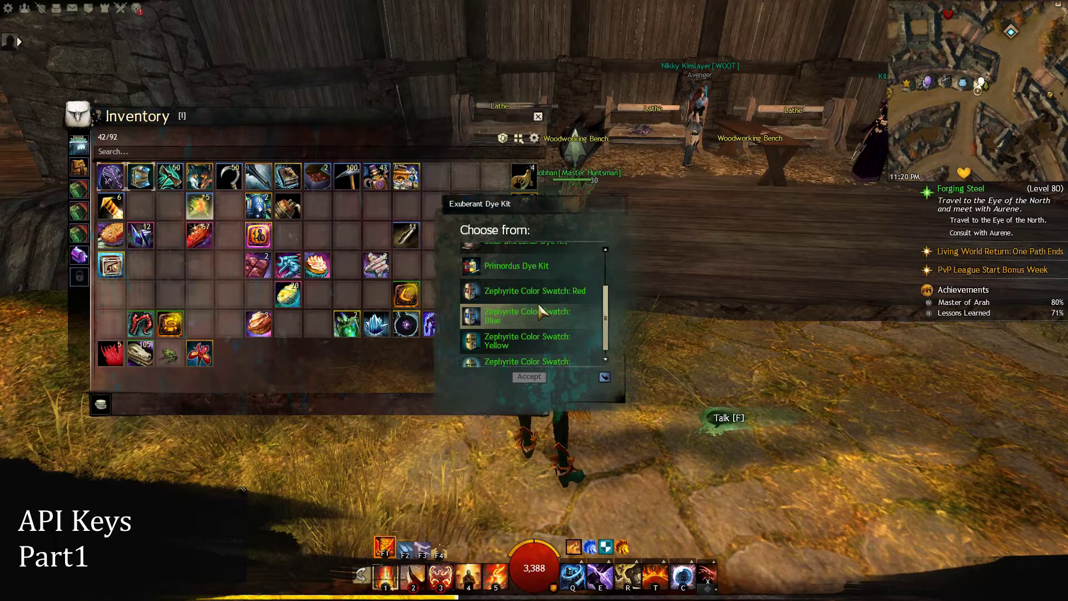
{"action": "key", "text": "alt+Tab"}
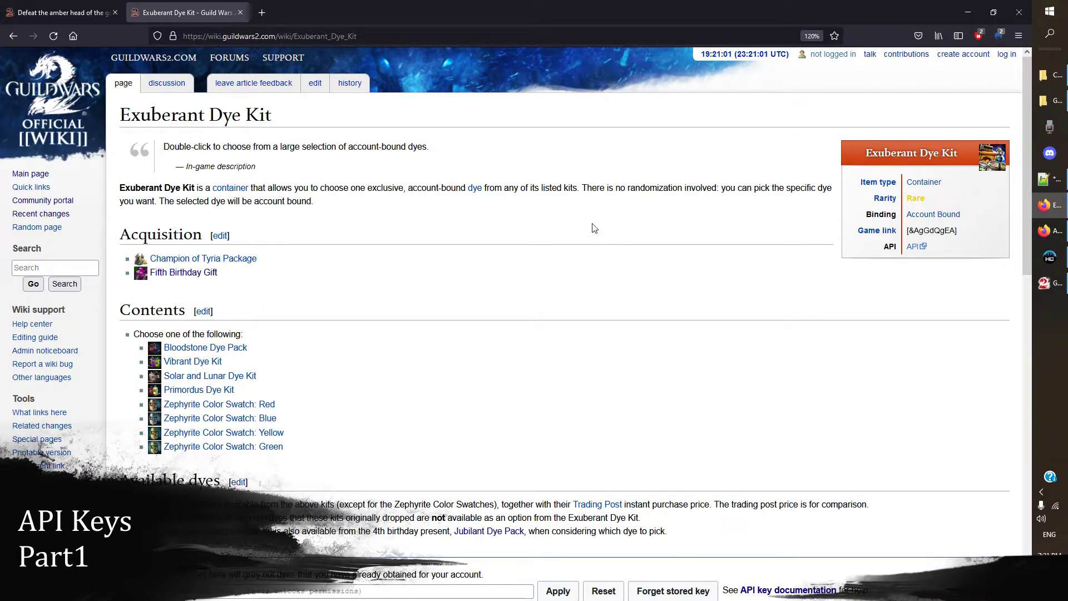
- Paste the API key on the Exuberant Dye Kit page to grey out owned dyes, then return to Guild Wars 2
{"action": "scroll", "coordinate": [575, 234], "scroll_direction": "down", "scroll_amount": 9}
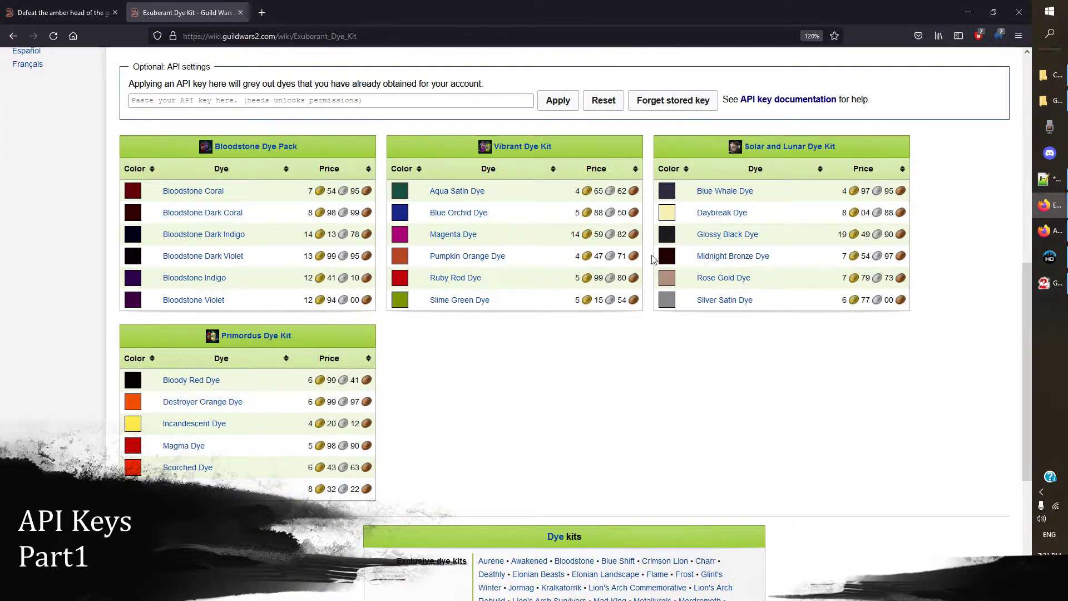
{"action": "scroll", "coordinate": [201, 122], "scroll_direction": "up", "scroll_amount": 4}
{"action": "left_click", "coordinate": [249, 312]}
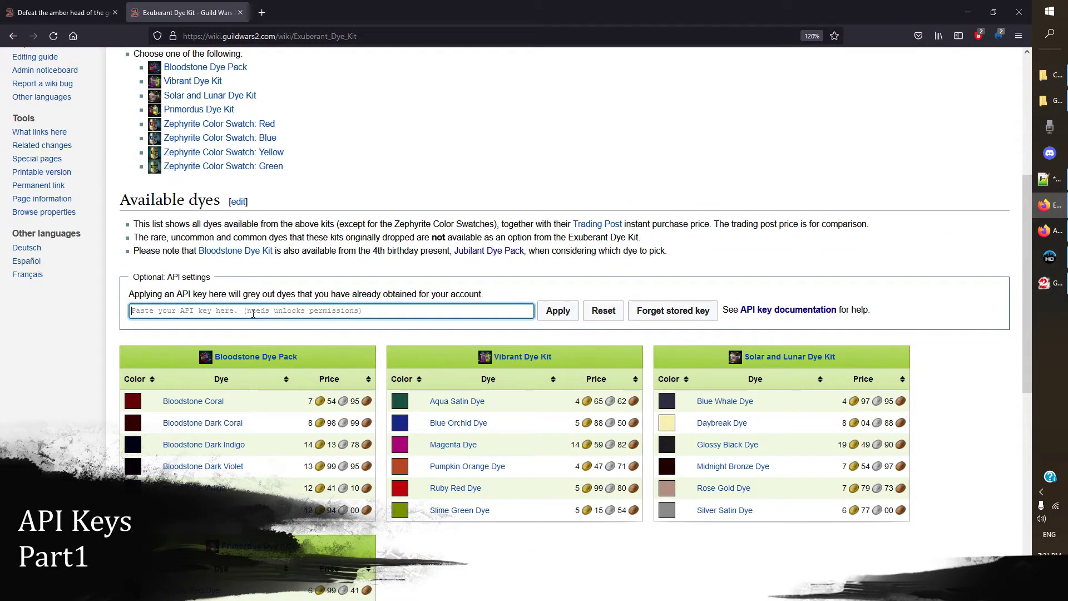
{"action": "right_click", "coordinate": [249, 311]}
{"action": "left_click", "coordinate": [285, 394]}
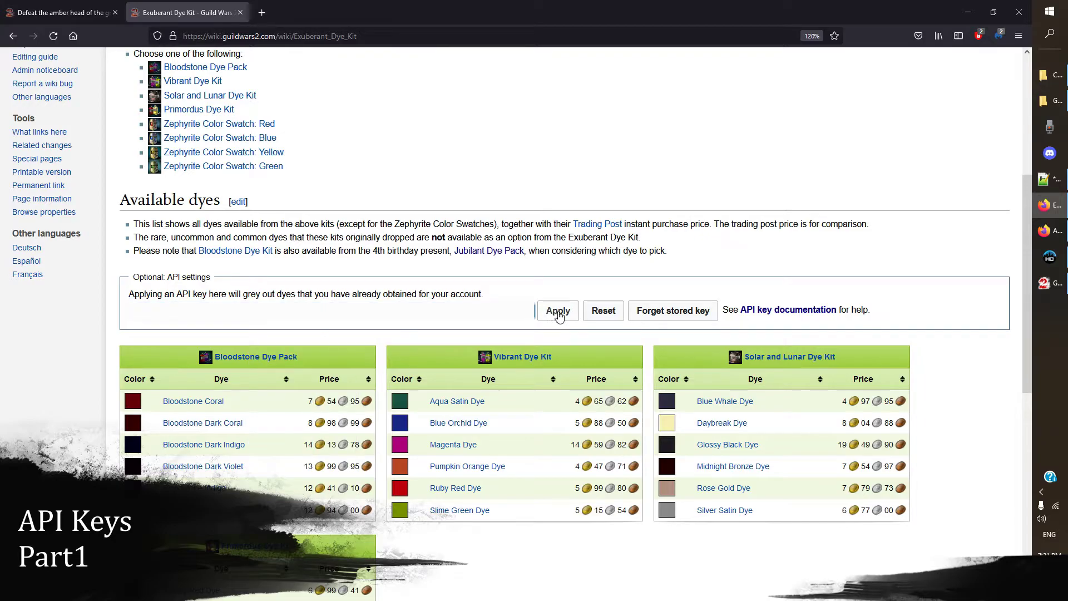
{"action": "scroll", "coordinate": [575, 234], "scroll_direction": "down", "scroll_amount": 4}
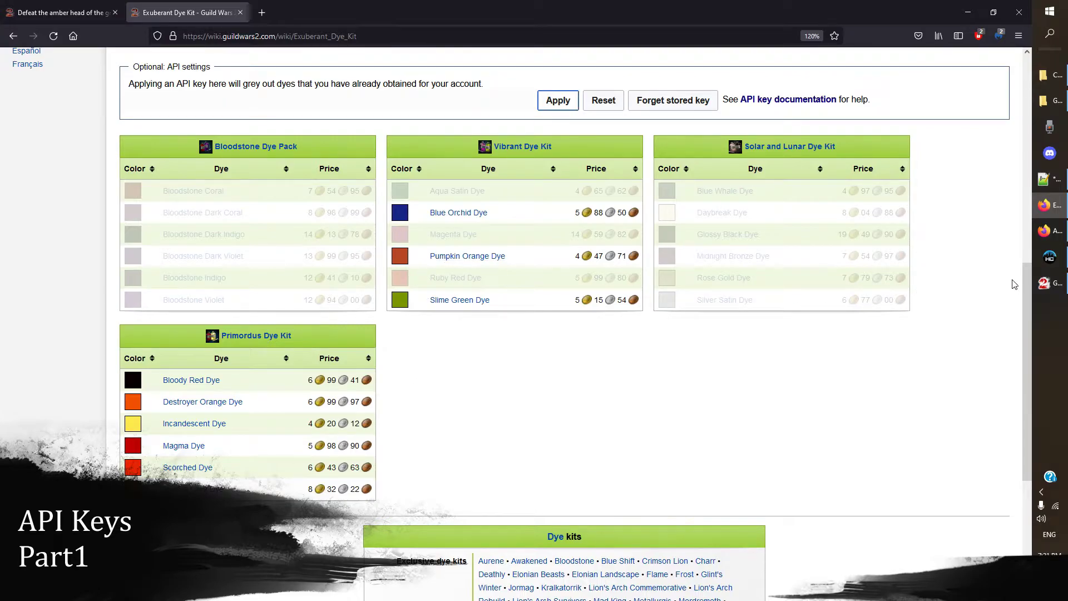
{"action": "left_click", "coordinate": [1062, 285]}
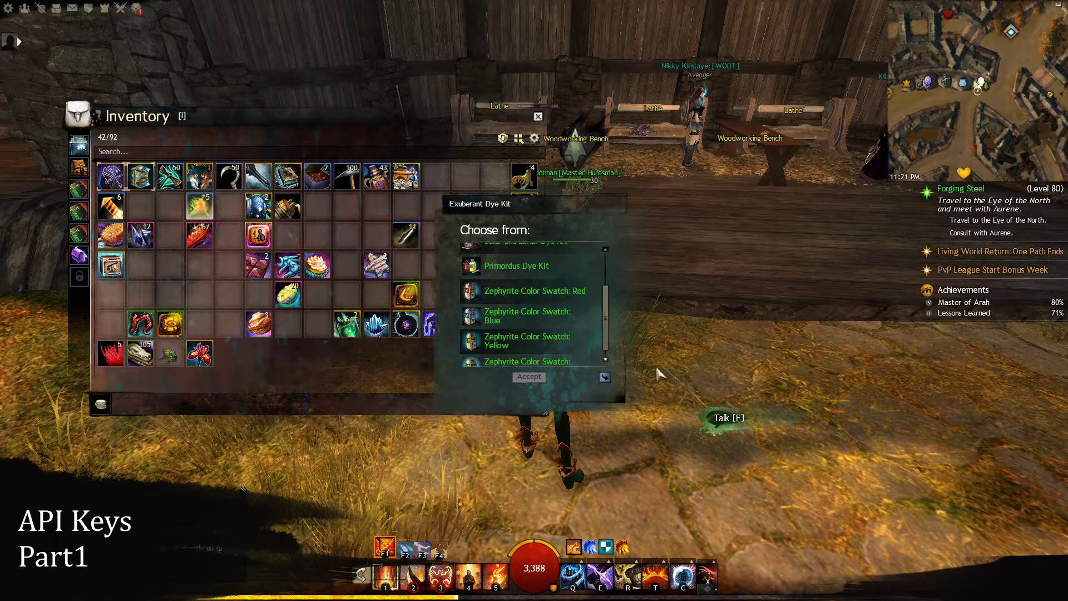